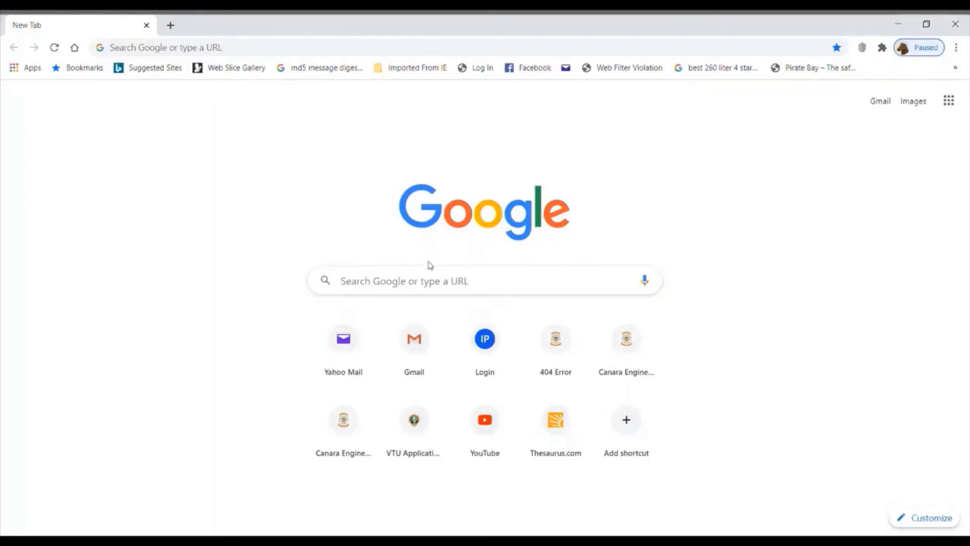
# - Search Google for xilinx
pyautogui.click(434, 283)
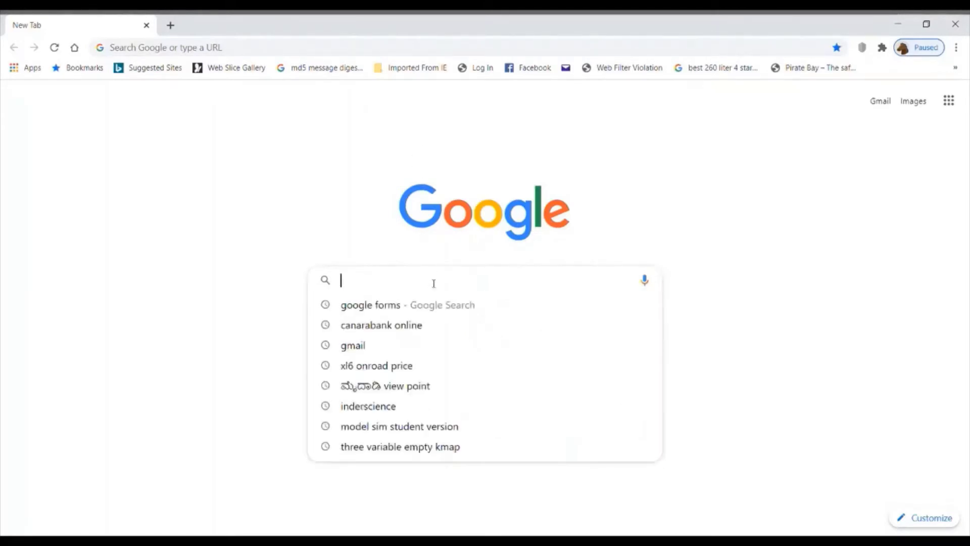
pyautogui.write('xilinx')
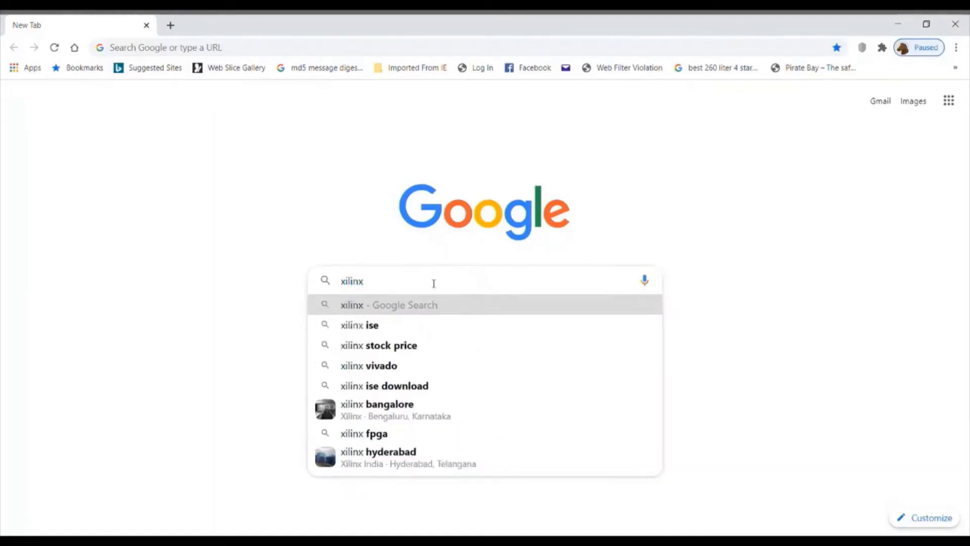
pyautogui.press('Return')
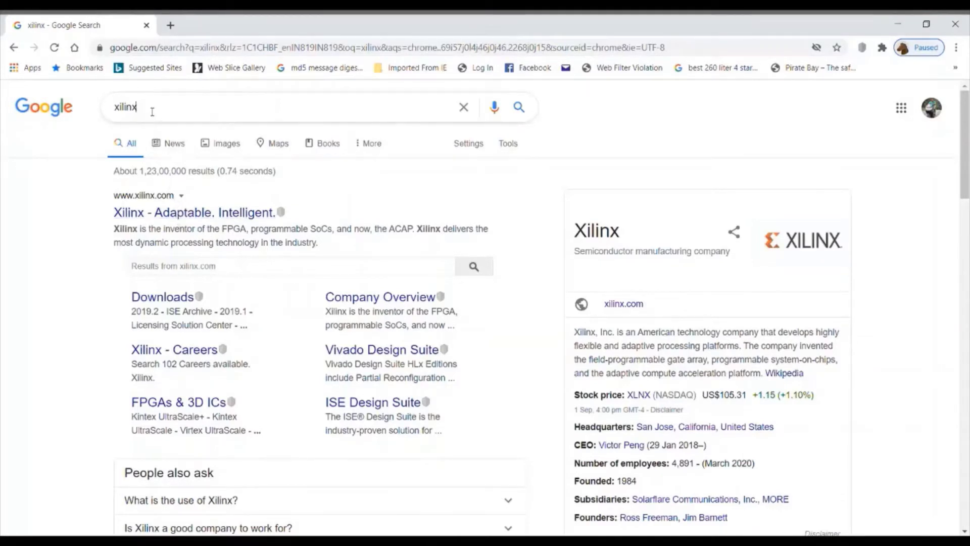
# - Replace the Google query with a search for model sim student version
pyautogui.moveTo(152, 111); pyautogui.dragTo(116, 114)
pyautogui.write('model')
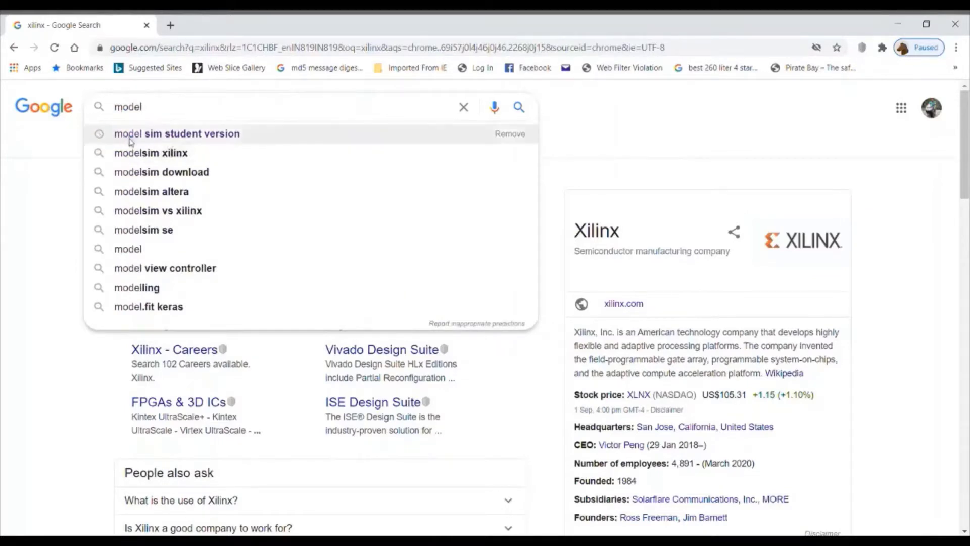
pyautogui.click(183, 135)
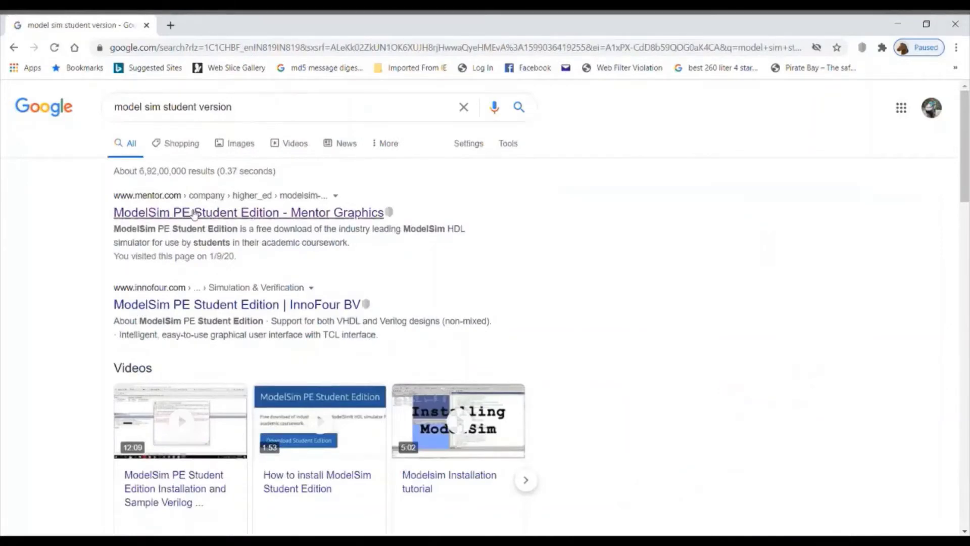
# - Open Mentor Graphics' ModelSim PE Student Edition search result and its student edition download request form
pyautogui.click(194, 214)
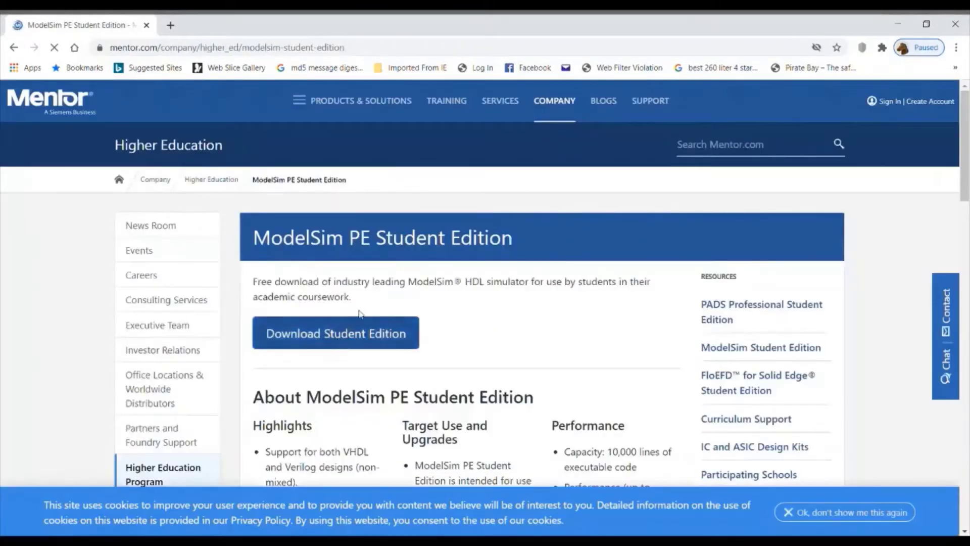
pyautogui.scroll(-1, 424, 292)
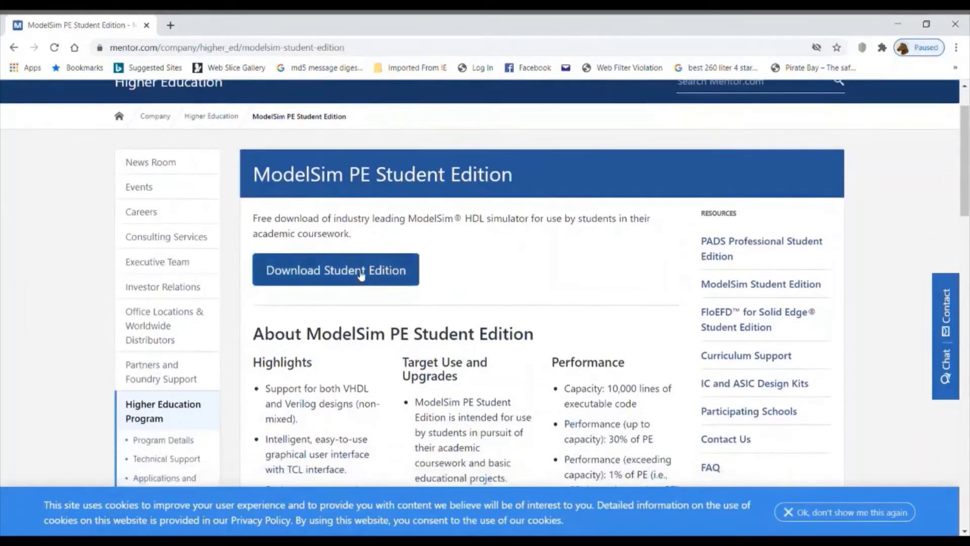
pyautogui.click(361, 273)
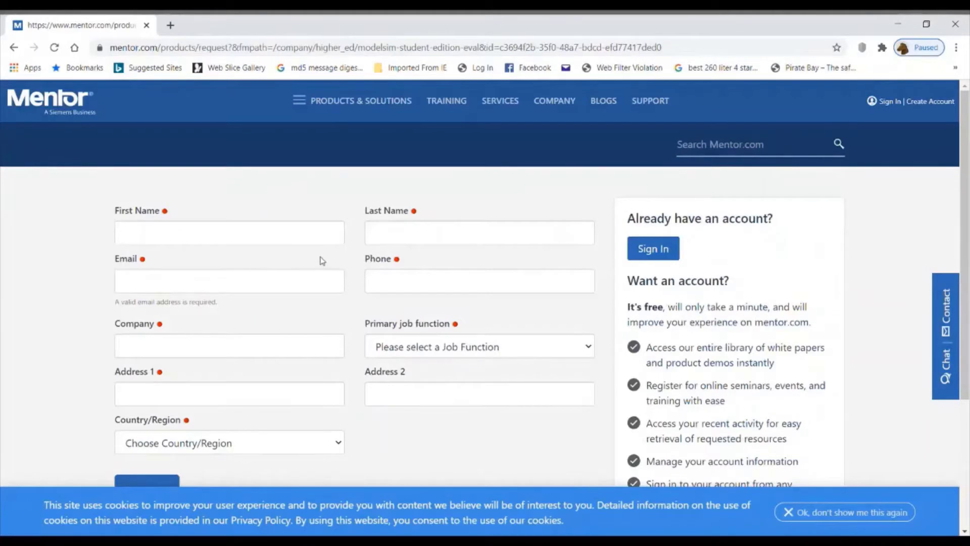
# - Fill in the requester's first and last name, and complete the email, phone, address, country and city fields from the saved details
pyautogui.scroll(-1, 319, 262)
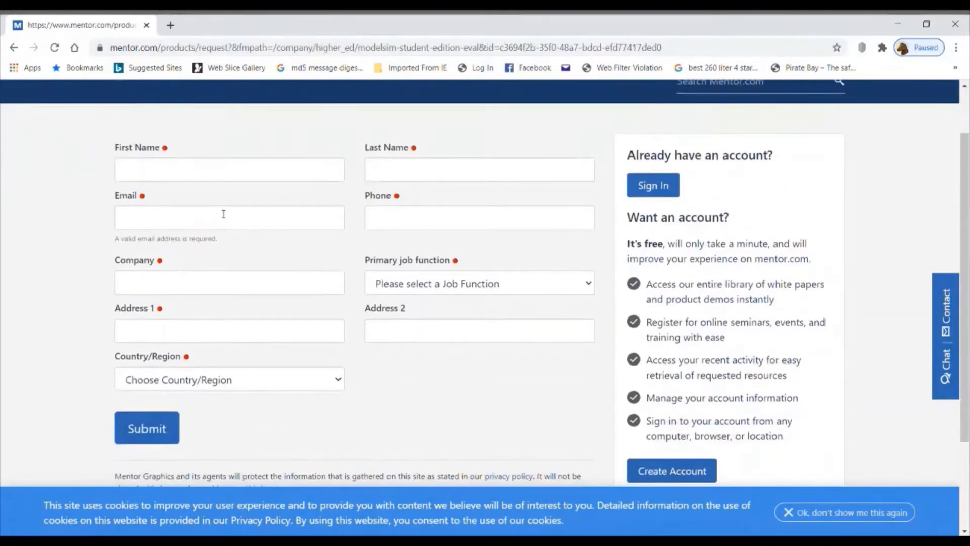
pyautogui.click(183, 175)
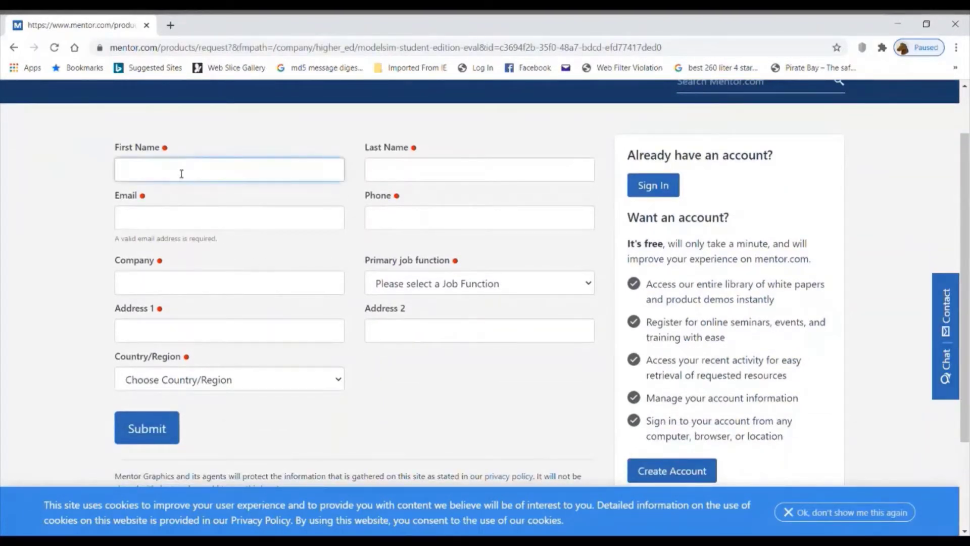
pyautogui.write('Dhananjaya')
pyautogui.click(416, 173)
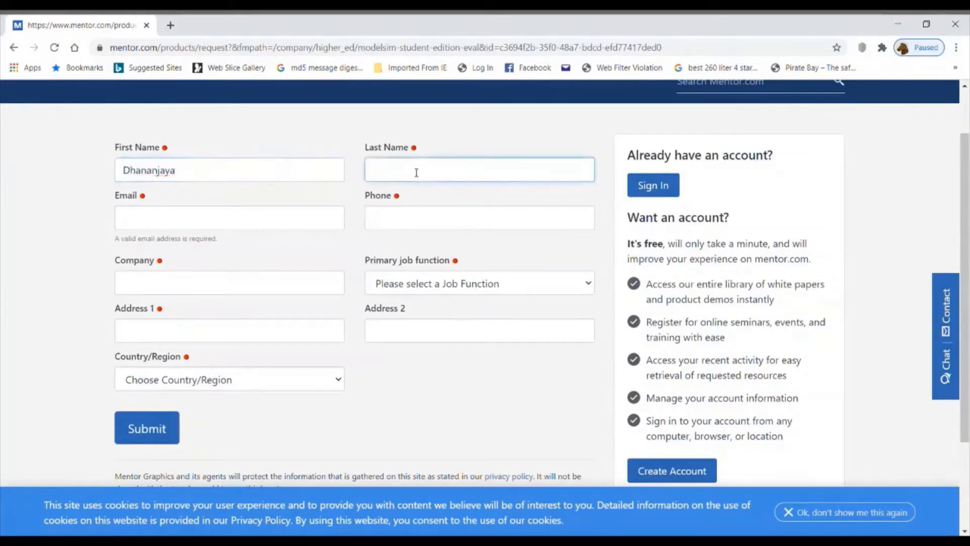
pyautogui.click(151, 227)
pyautogui.click(187, 245)
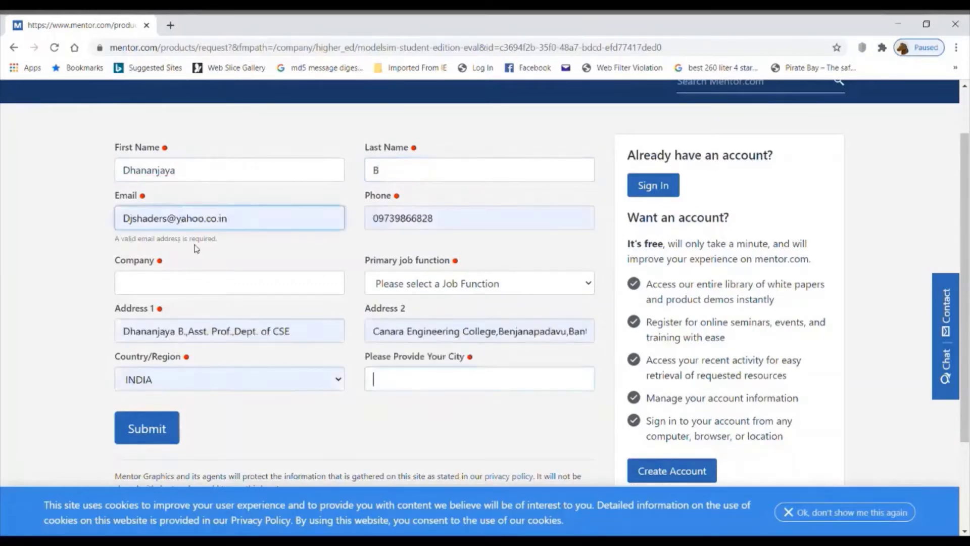
# - Enter CEC,Bantwal as the company, set the primary job function to Student, and submit the request form
pyautogui.click(190, 289)
pyautogui.write('C')
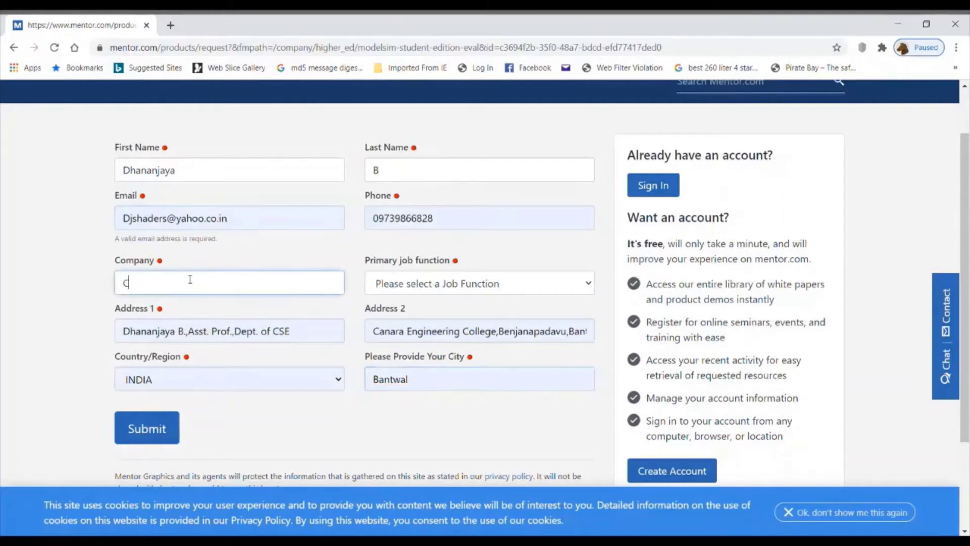
pyautogui.write('EC,Bantwal')
pyautogui.click(393, 286)
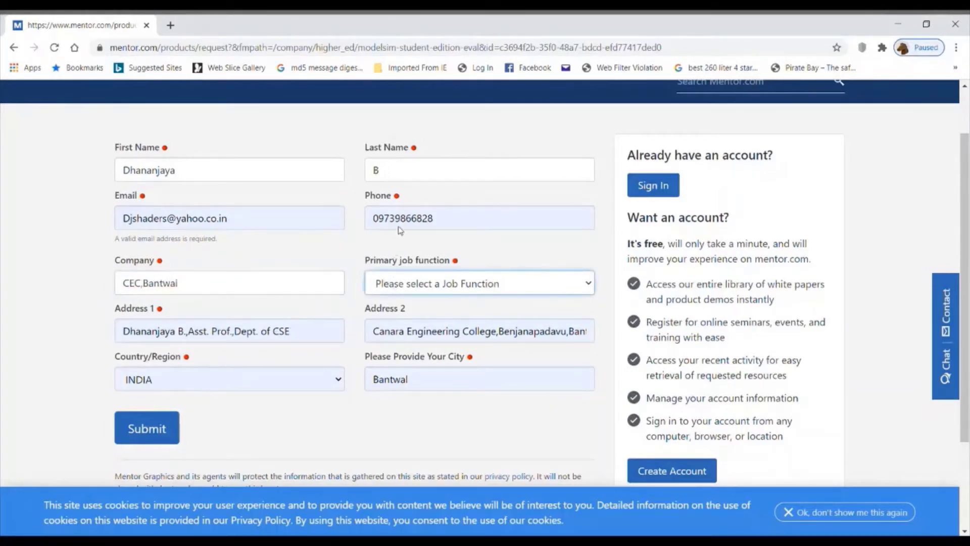
pyautogui.press('s')
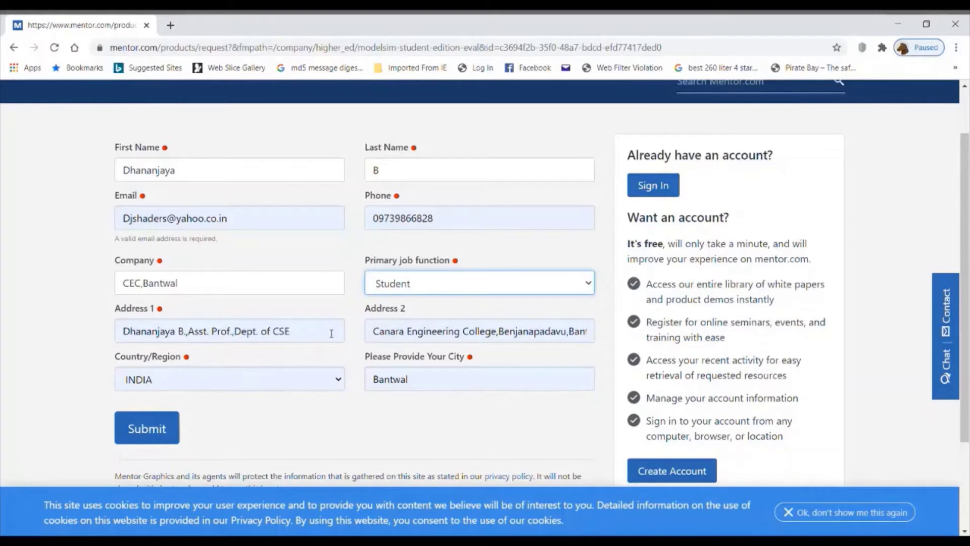
pyautogui.click(157, 431)
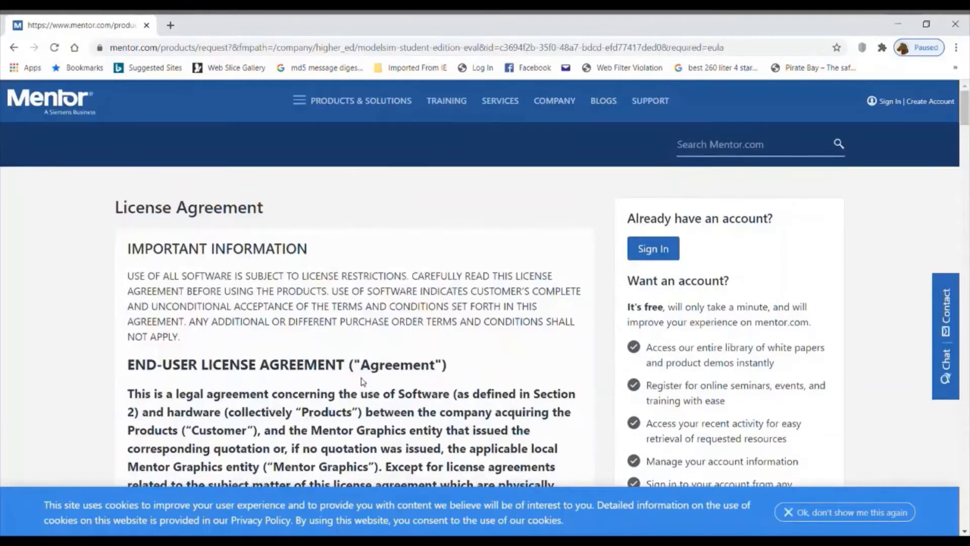
# - Go through the end-user license agreement to its end and accept it
pyautogui.scroll(-1, 677, 267)
pyautogui.scroll(-2, 677, 267)
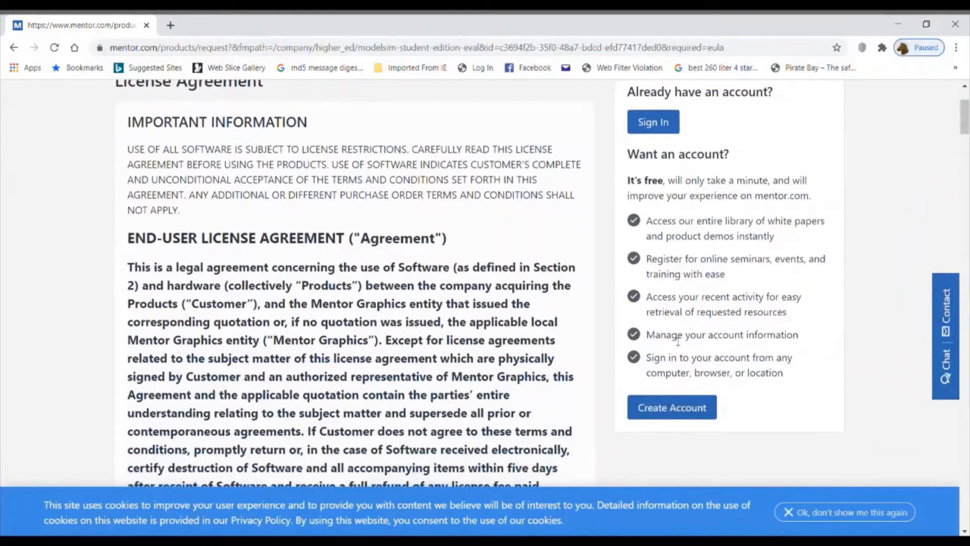
pyautogui.scroll(2, 674, 202)
pyautogui.scroll(-1, 673, 236)
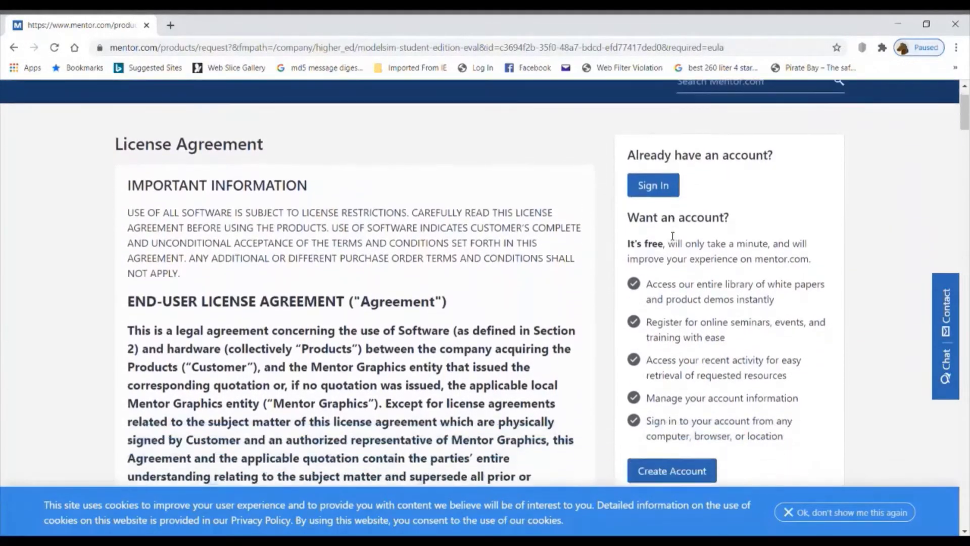
pyautogui.scroll(1, 692, 354)
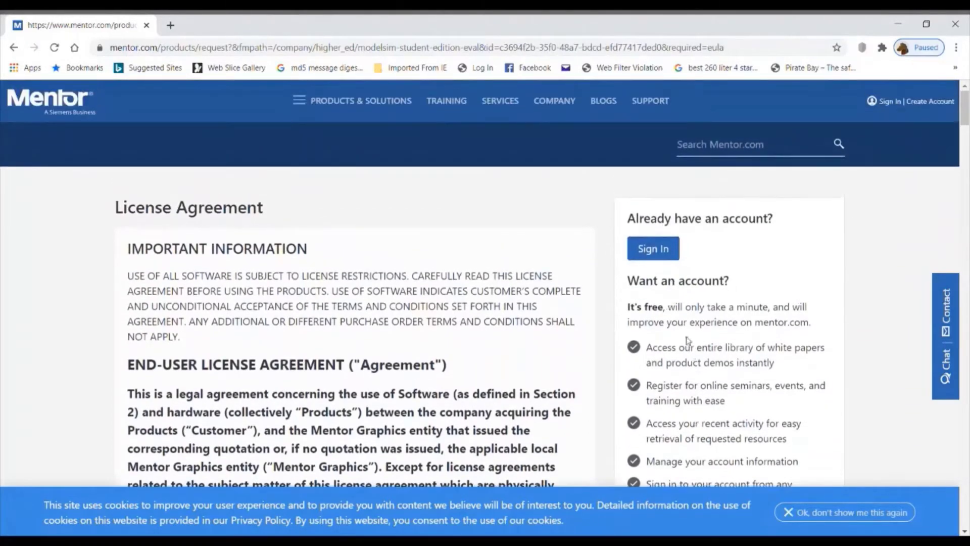
pyautogui.scroll(-5, 682, 293)
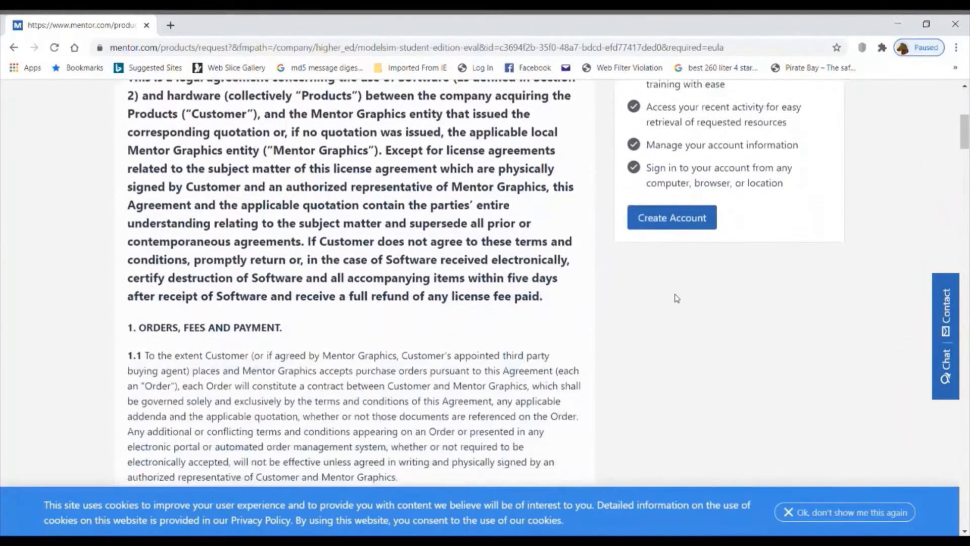
pyautogui.scroll(-20, 677, 299)
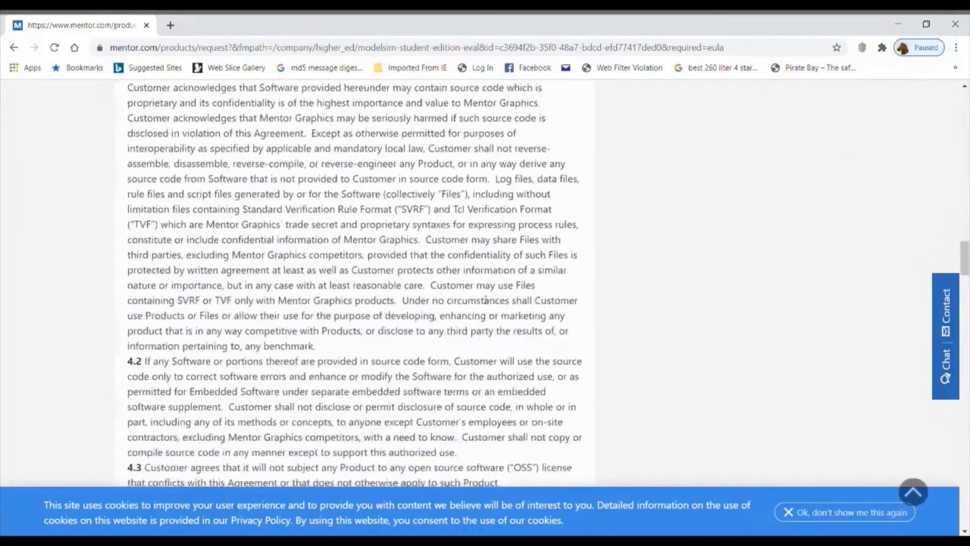
pyautogui.scroll(-20, 485, 300)
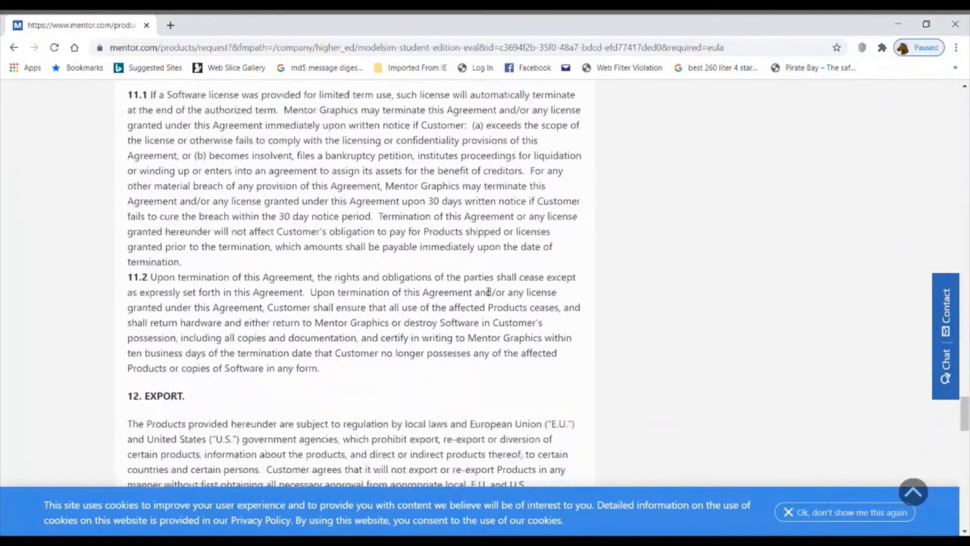
pyautogui.scroll(-20, 488, 292)
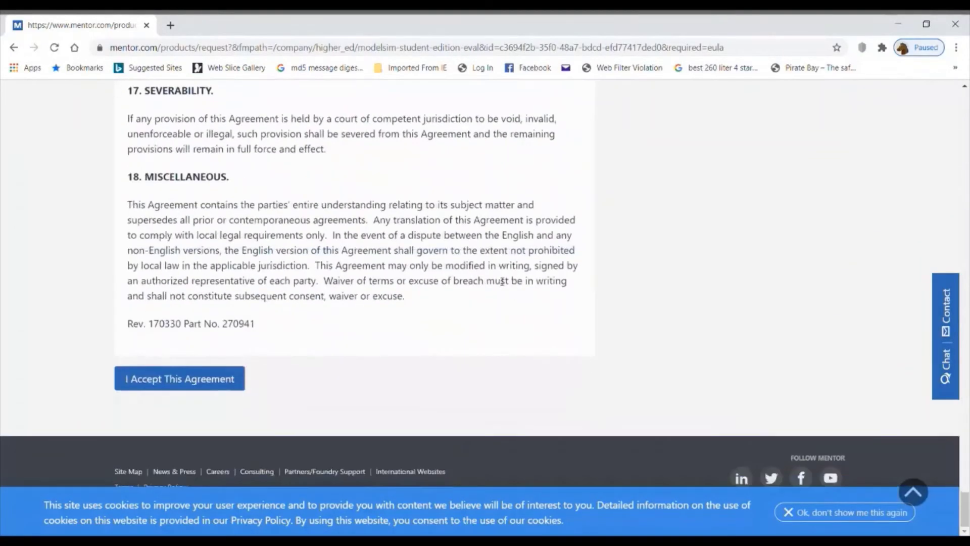
pyautogui.click(172, 384)
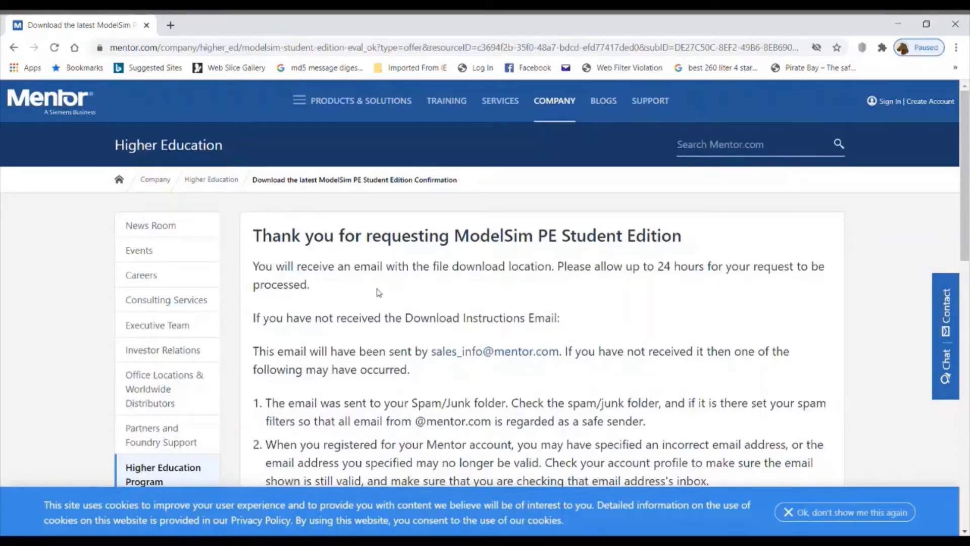
# - Load yahoomail.com in a new browser tab and open the ModelSim PE Student Edition email from Mentor
pyautogui.scroll(-1, 379, 292)
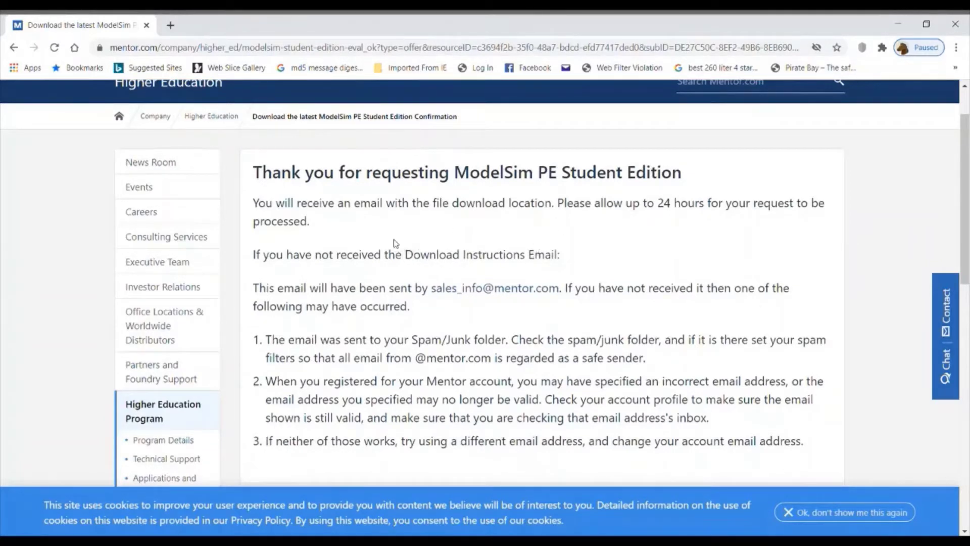
pyautogui.click(171, 25)
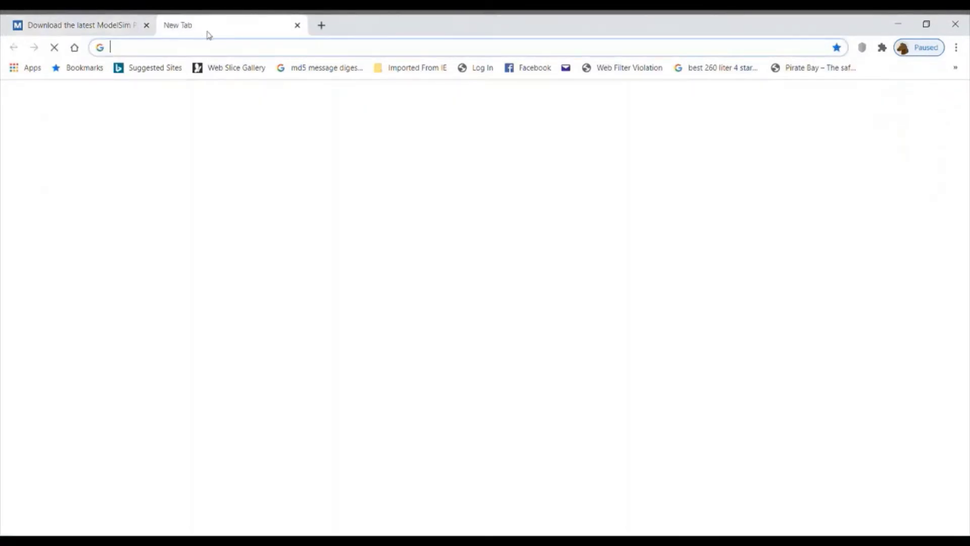
pyautogui.write('yaho')
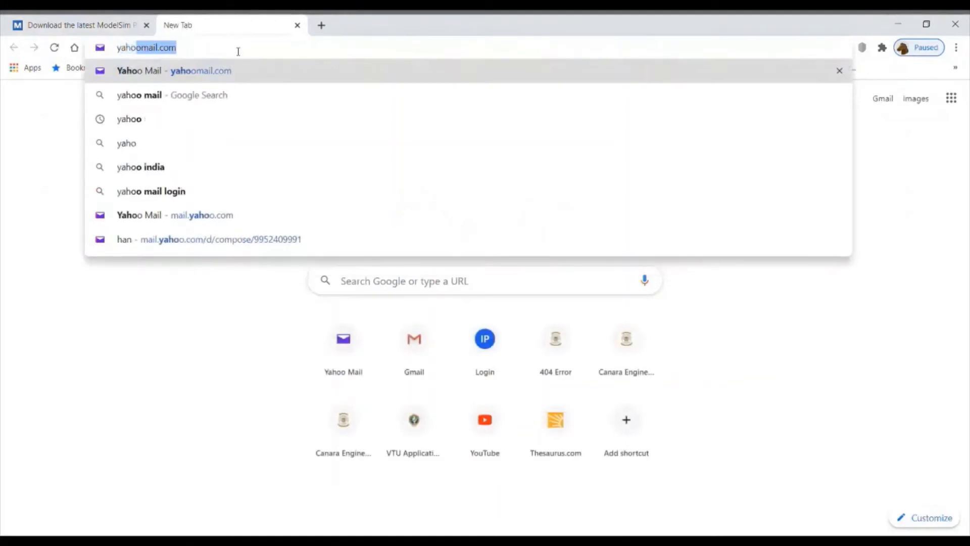
pyautogui.write('omail')
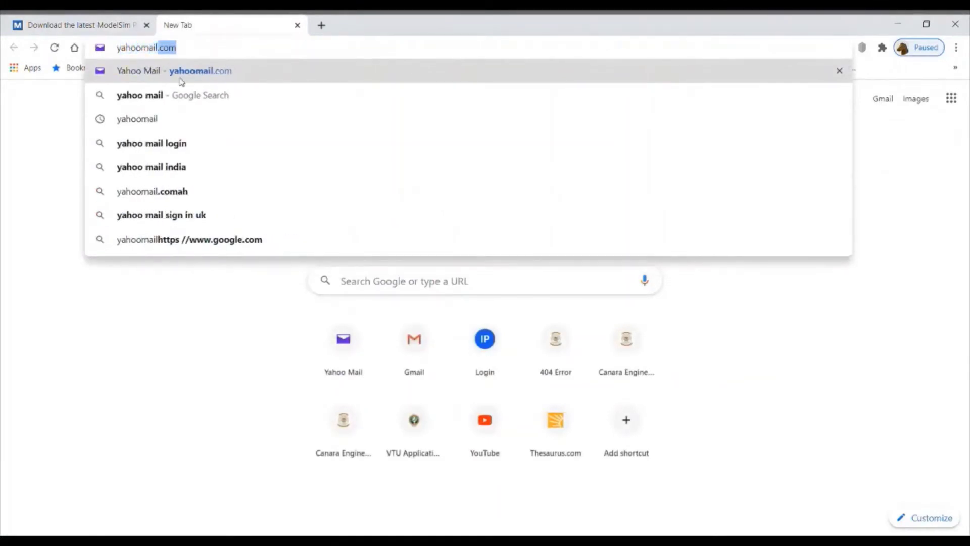
pyautogui.click(175, 72)
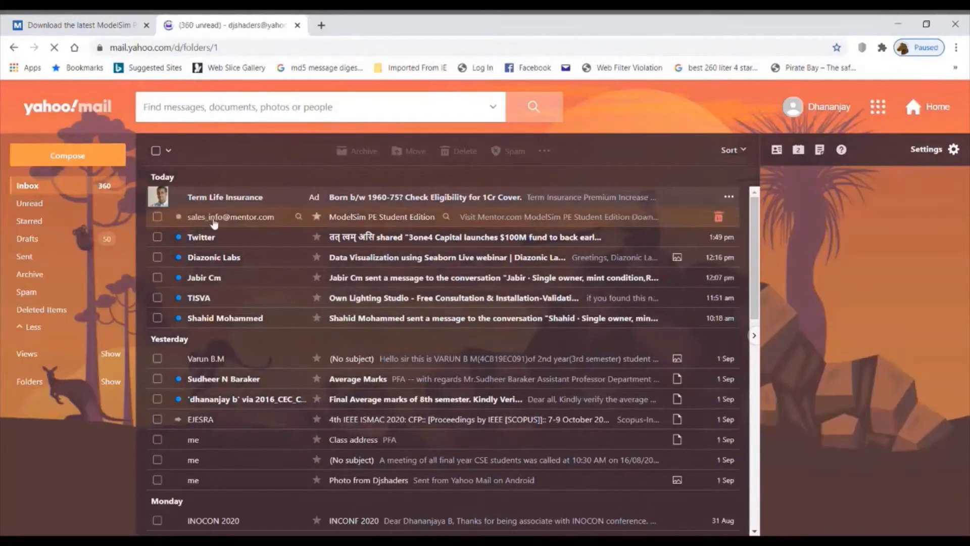
pyautogui.click(360, 217)
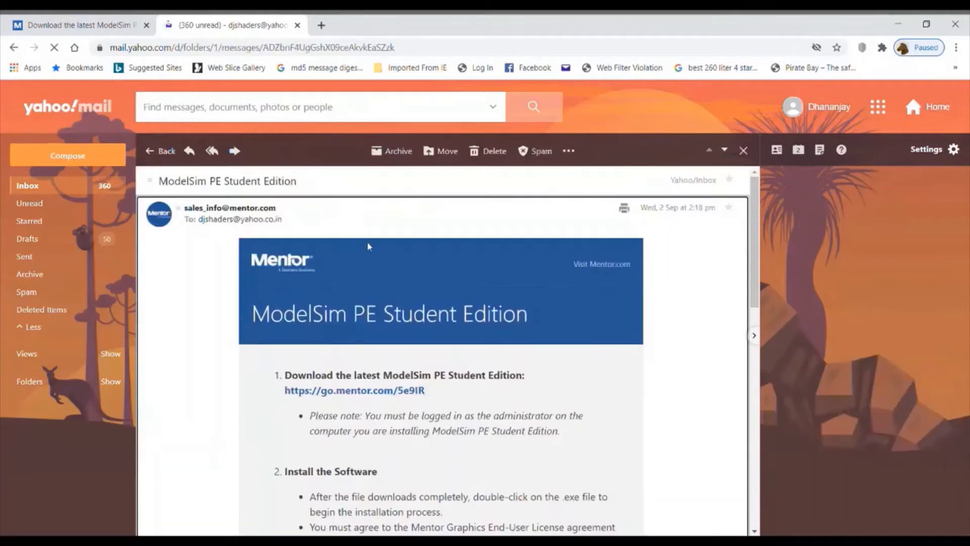
# - Start downloading the latest ModelSim PE Student Edition from the email's link and review the email's installation and license request instructions
pyautogui.scroll(-2, 366, 241)
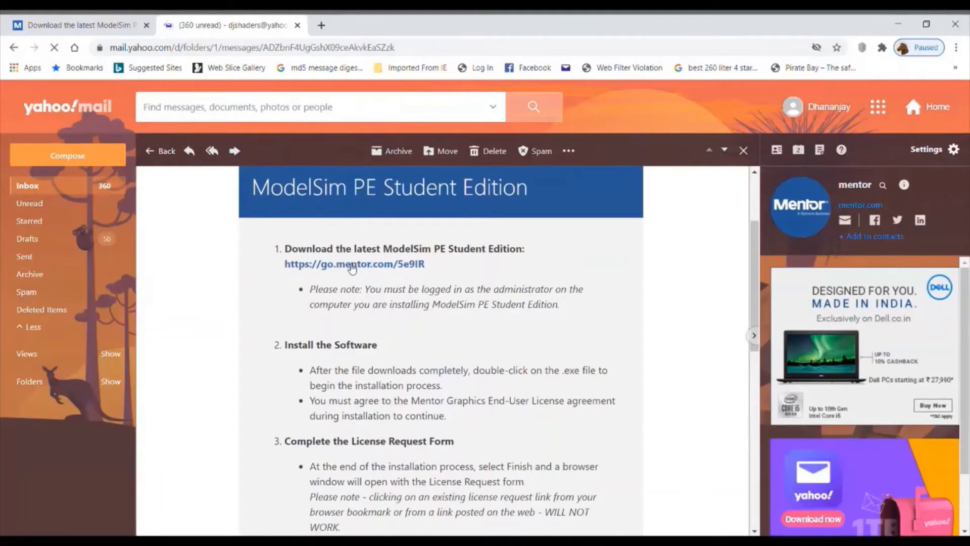
pyautogui.click(352, 265)
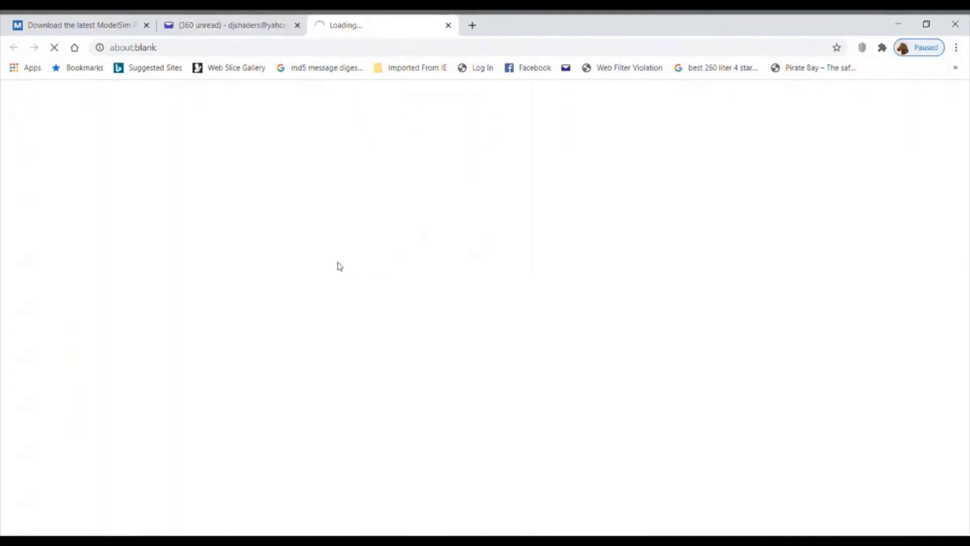
pyautogui.click(226, 28)
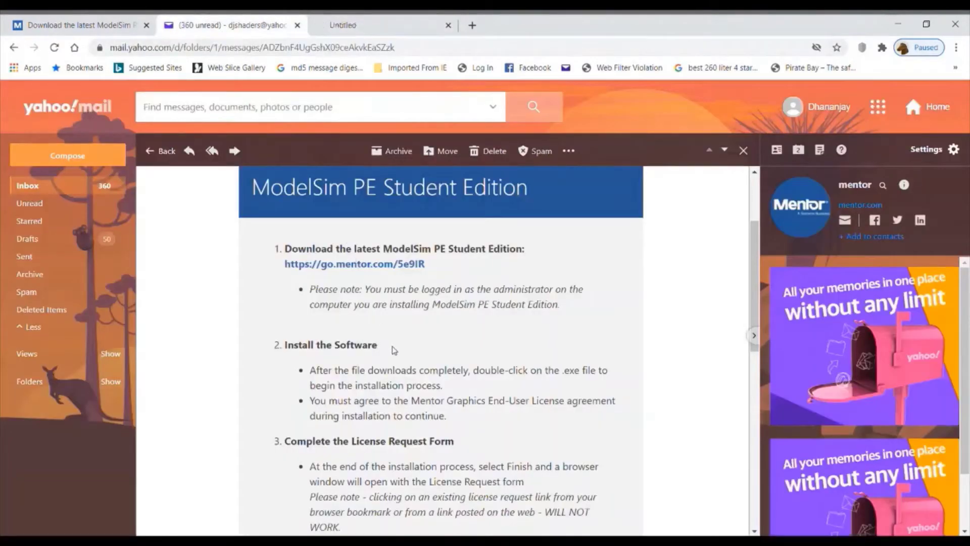
pyautogui.scroll(-1, 394, 350)
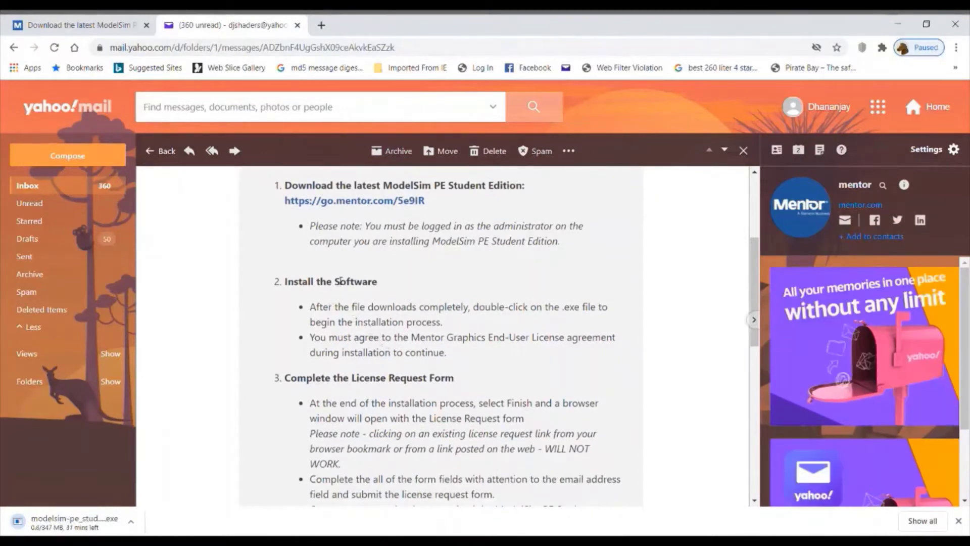
pyautogui.scroll(-2, 359, 281)
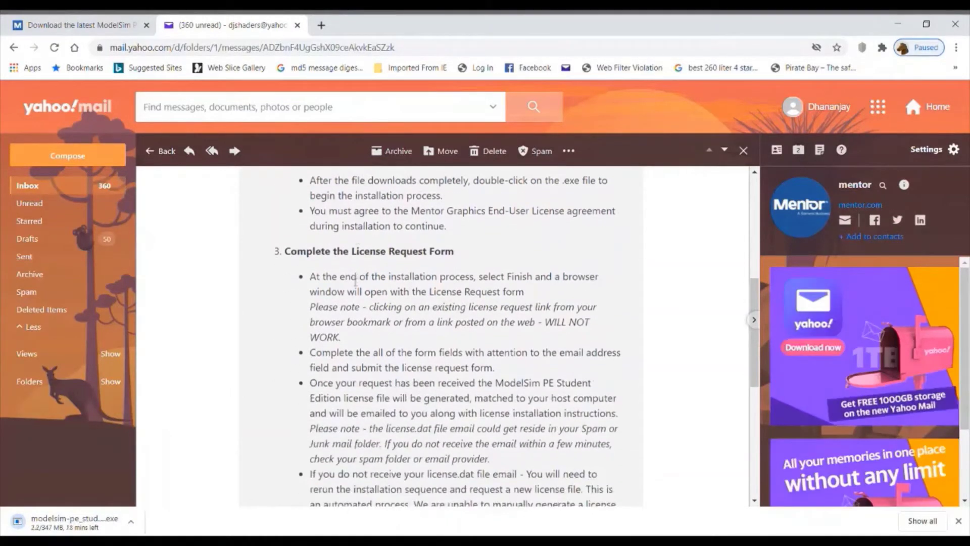
# - Read through the email's installation, license request and reinstallation instructions, and launch the downloaded ModelSim PE Student Edition installer
pyautogui.scroll(2, 357, 344)
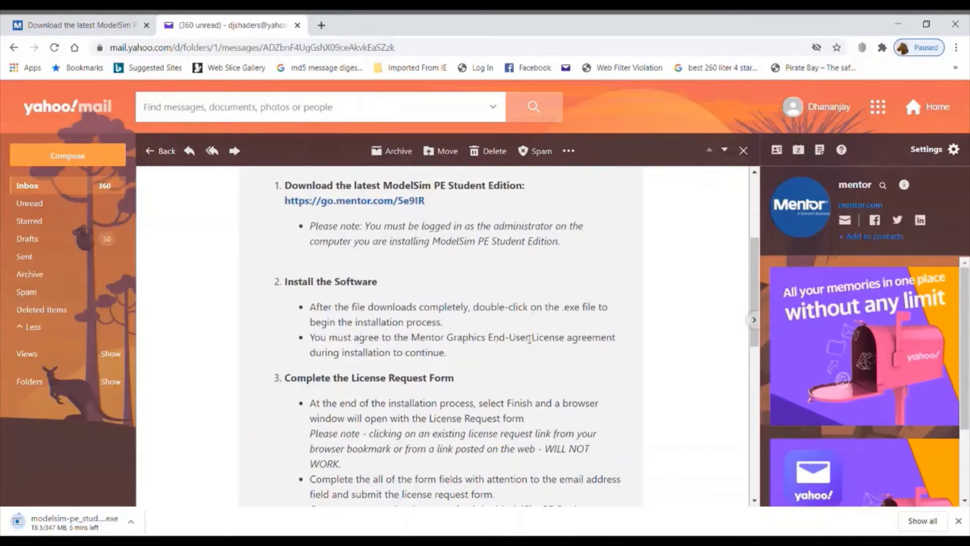
pyautogui.scroll(-2, 389, 357)
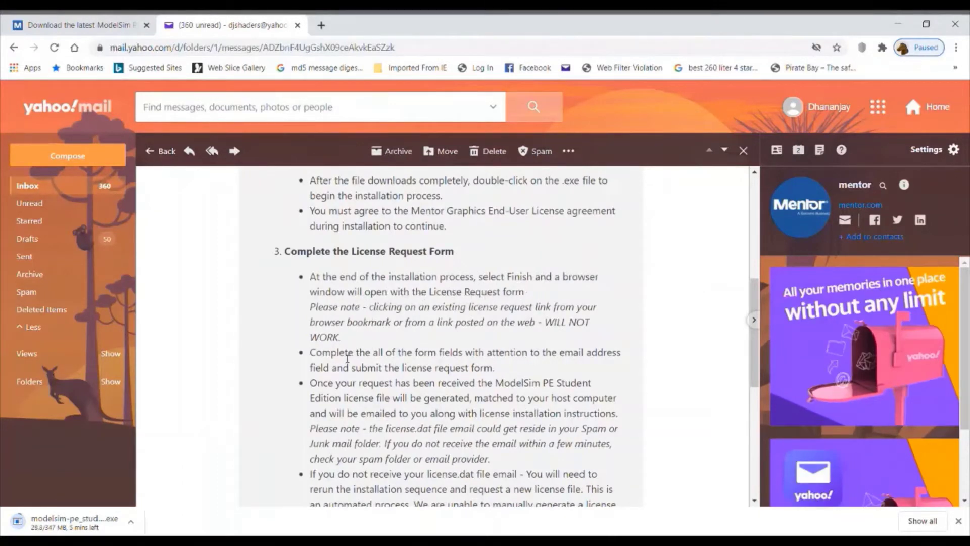
pyautogui.scroll(-1, 354, 354)
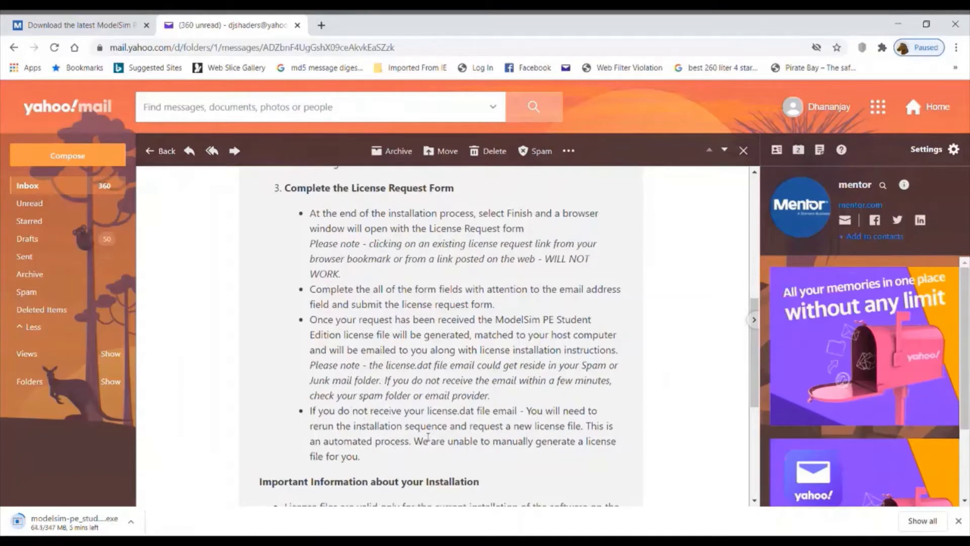
pyautogui.scroll(-1, 433, 438)
pyautogui.scroll(-3, 433, 439)
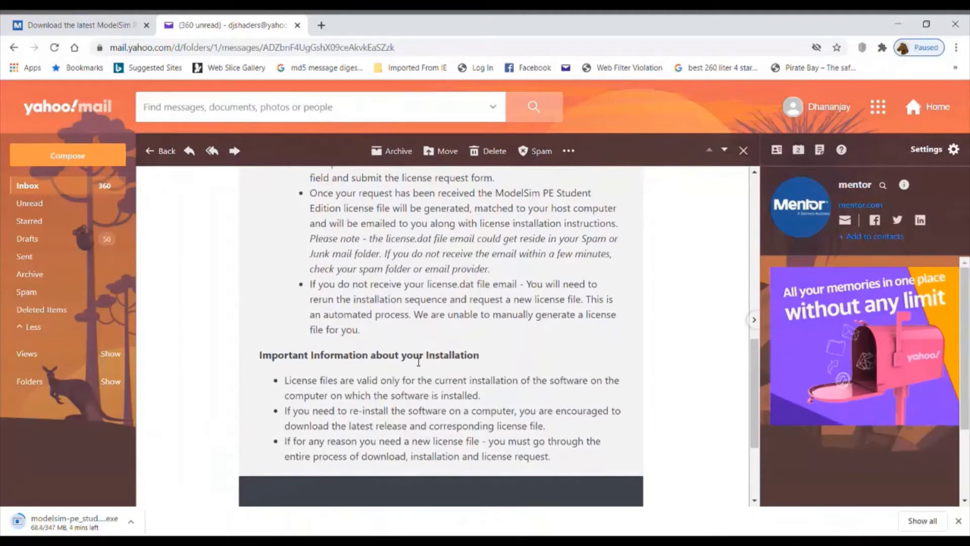
pyautogui.scroll(8, 394, 348)
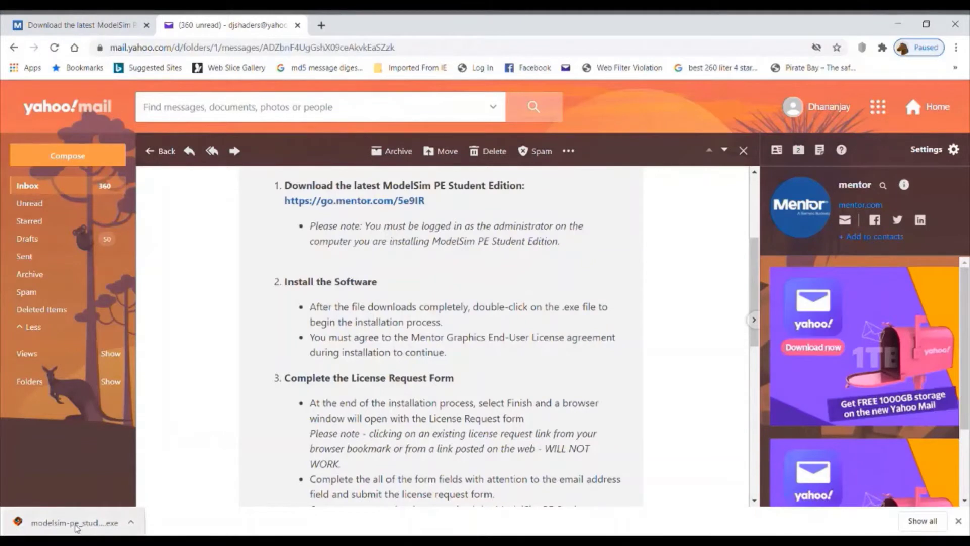
pyautogui.click(77, 526)
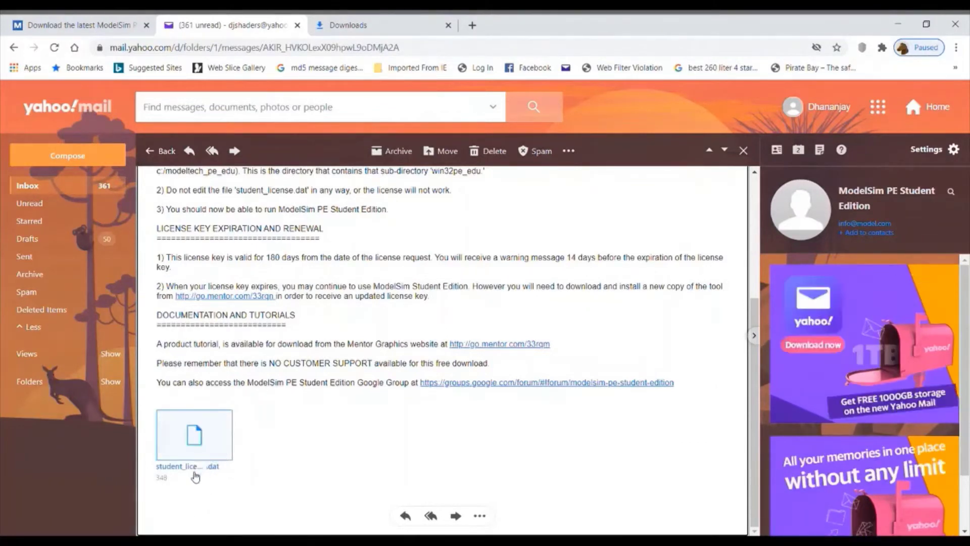
# - Return to the Yahoo Mail inbox and open the ModelSim Student Edition License email
pyautogui.moveTo(200, 462)
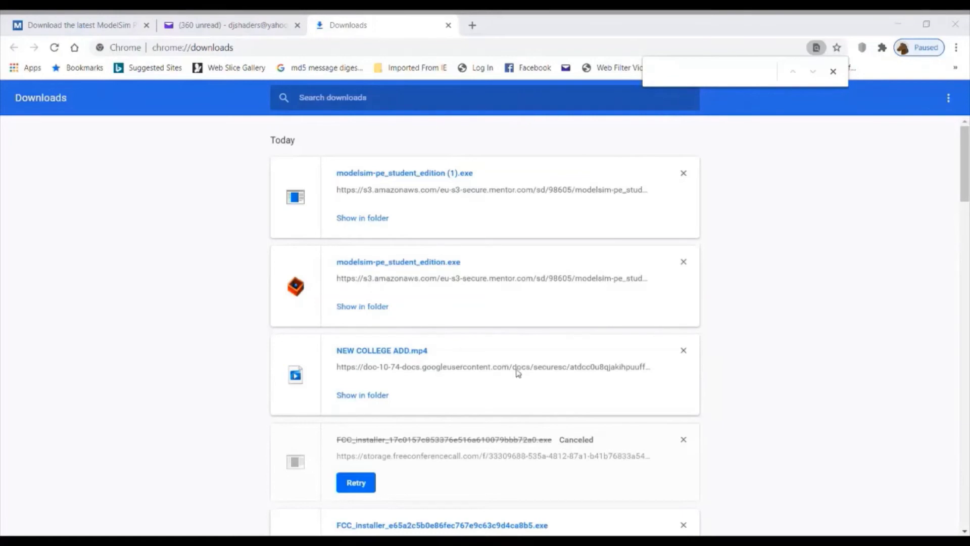
pyautogui.click(897, 33)
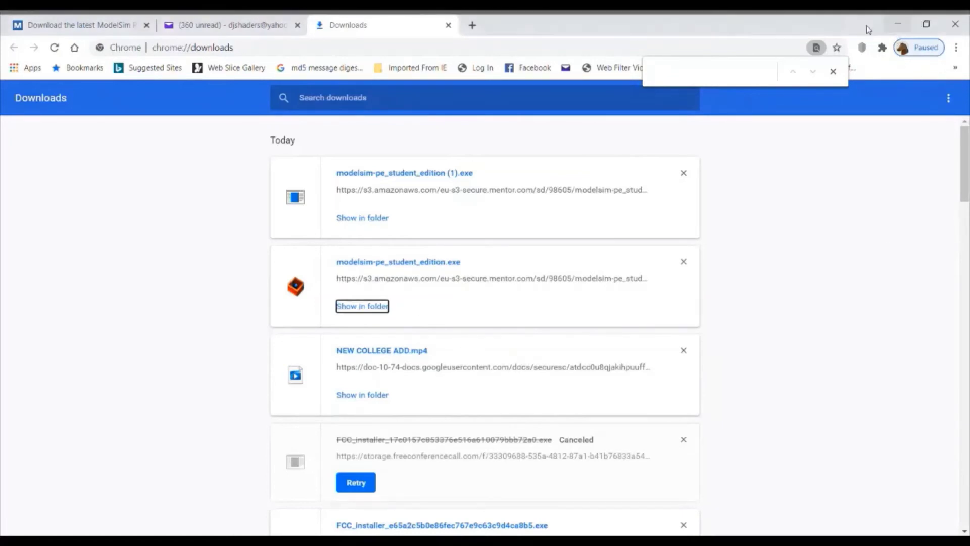
pyautogui.click(210, 25)
pyautogui.click(38, 186)
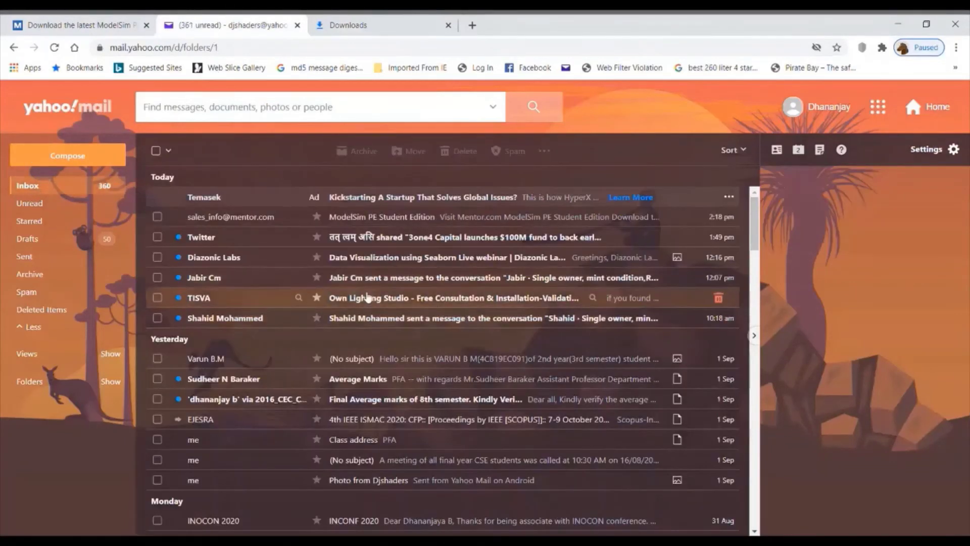
pyautogui.click(397, 218)
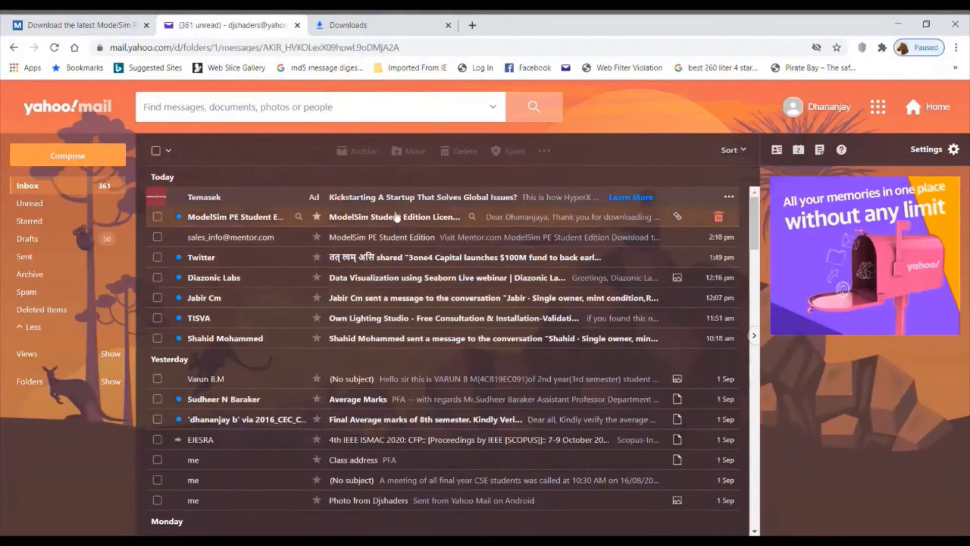
# - Review the final installation and license renewal instructions in the license email and download the attached student_license.dat file
pyautogui.scroll(-3, 356, 286)
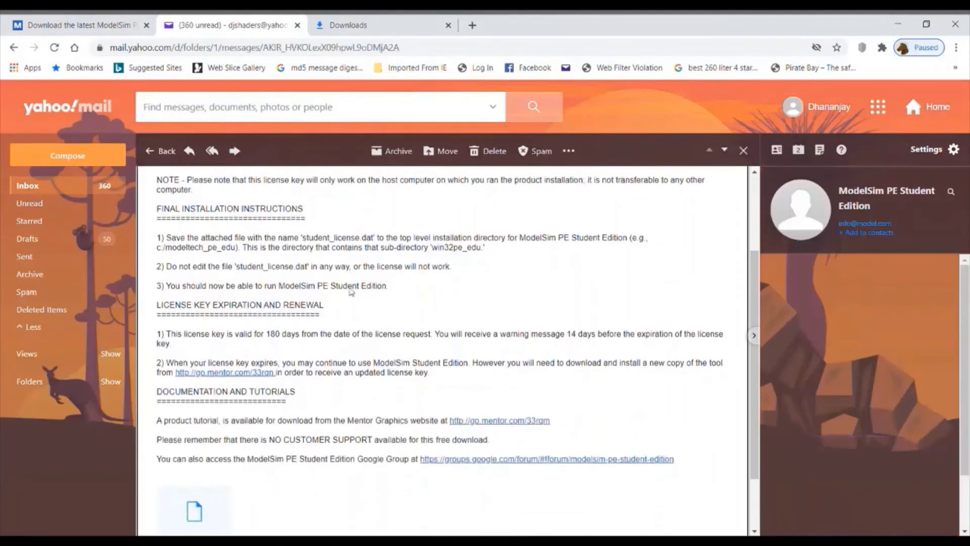
pyautogui.scroll(-2, 367, 383)
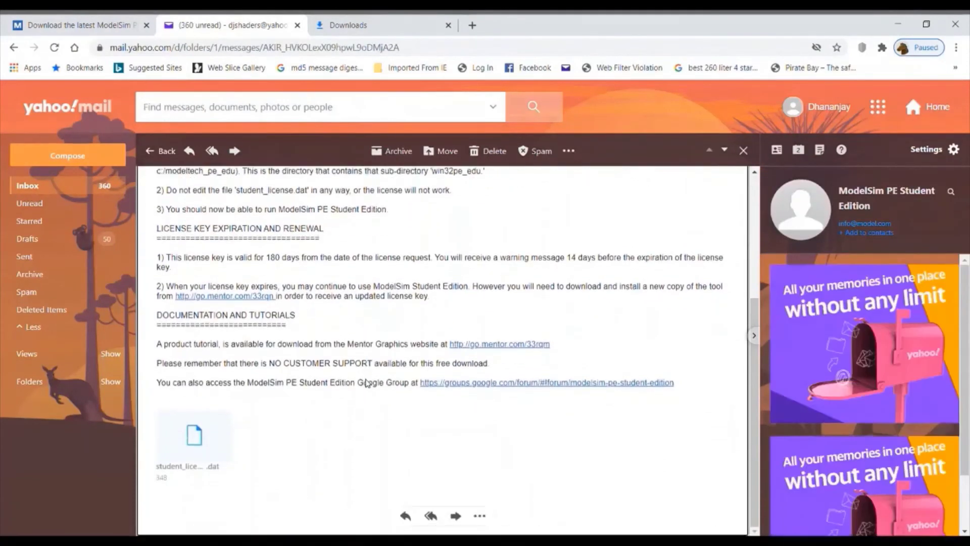
pyautogui.scroll(5, 437, 398)
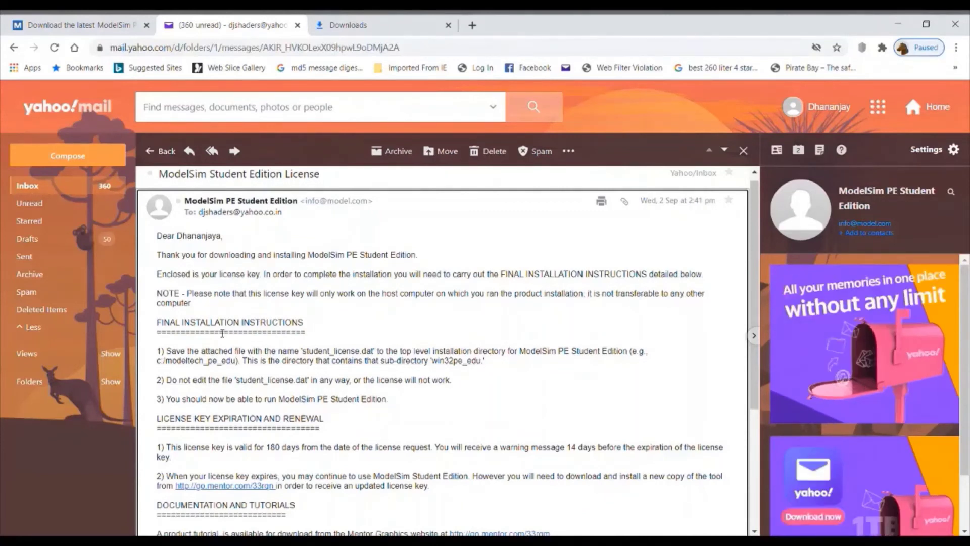
pyautogui.scroll(-3, 223, 334)
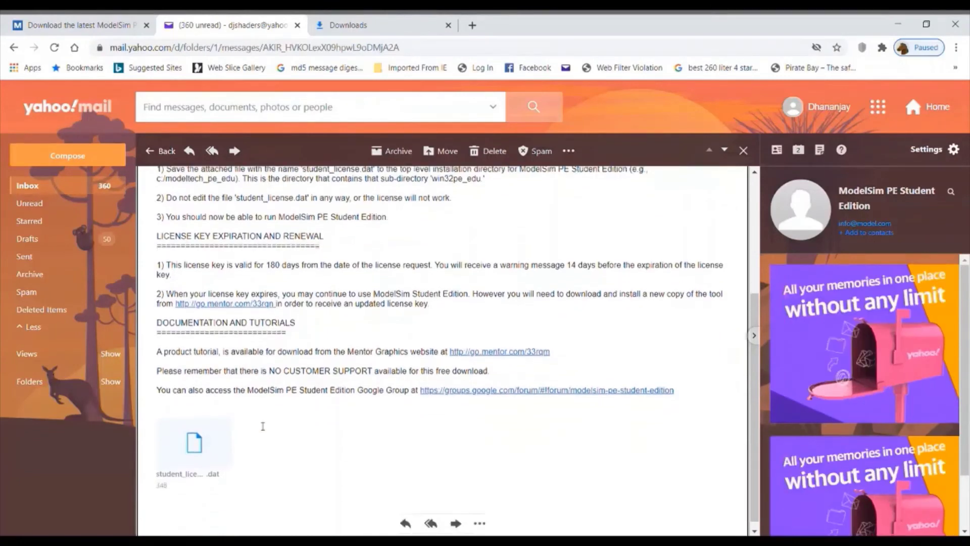
pyautogui.scroll(-1, 252, 424)
pyautogui.scroll(2, 222, 417)
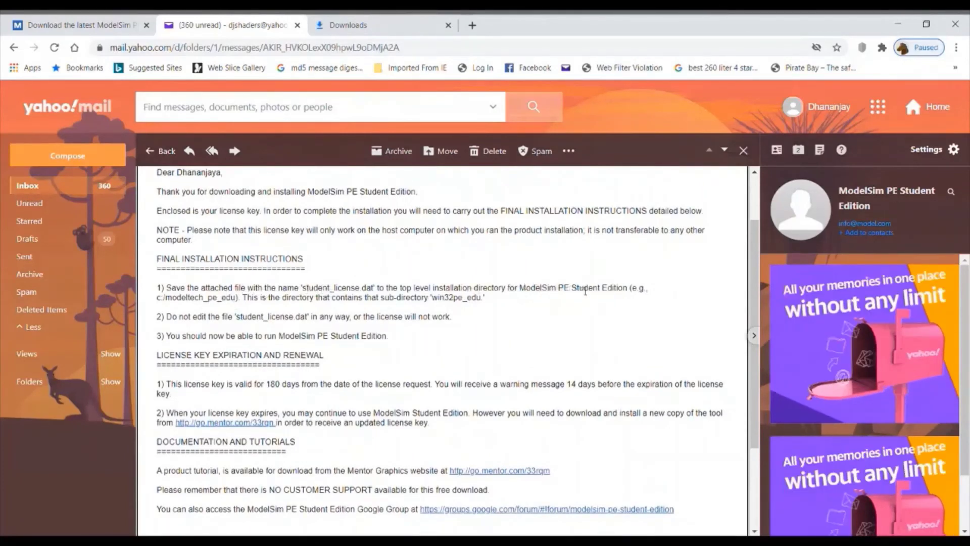
pyautogui.scroll(-2, 245, 301)
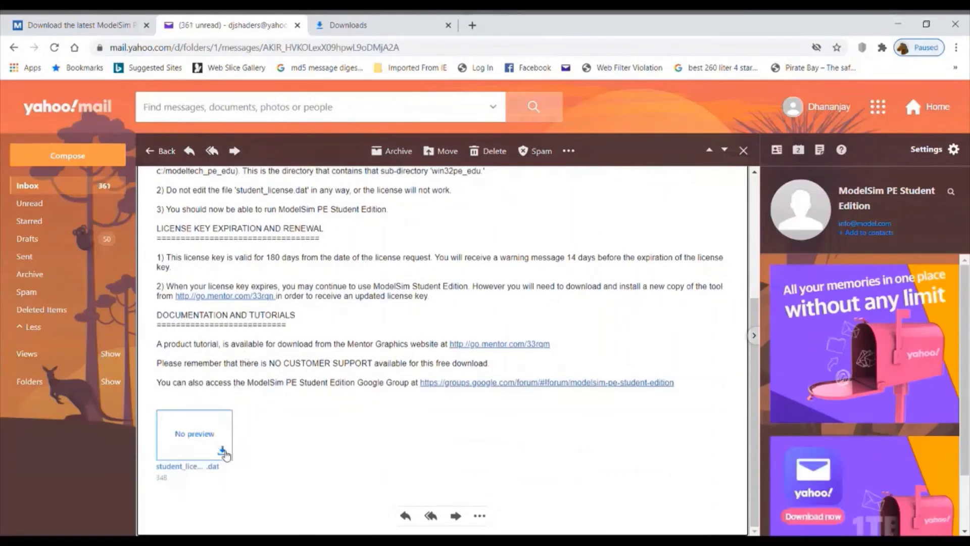
pyautogui.click(223, 451)
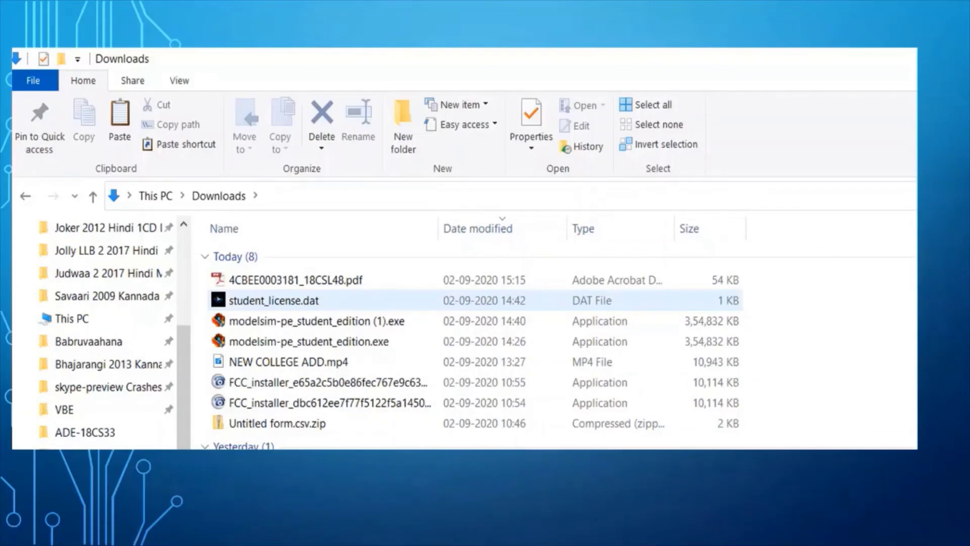
pyautogui.click(348, 303)
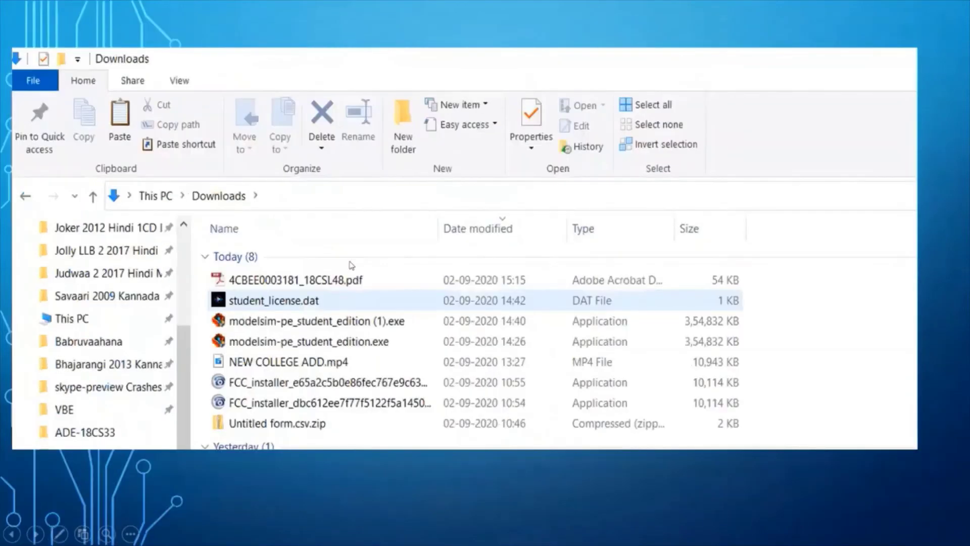
pyautogui.click(287, 303)
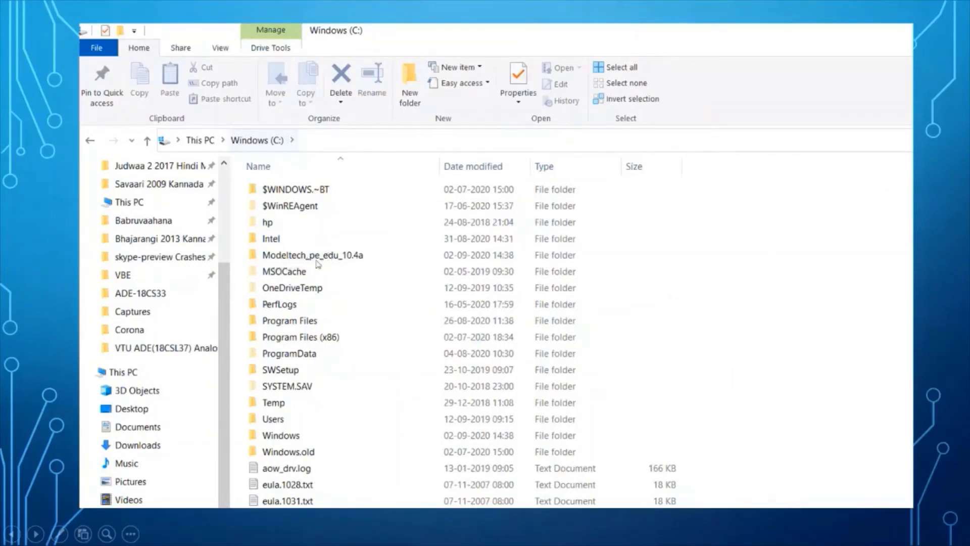
pyautogui.click(347, 265)
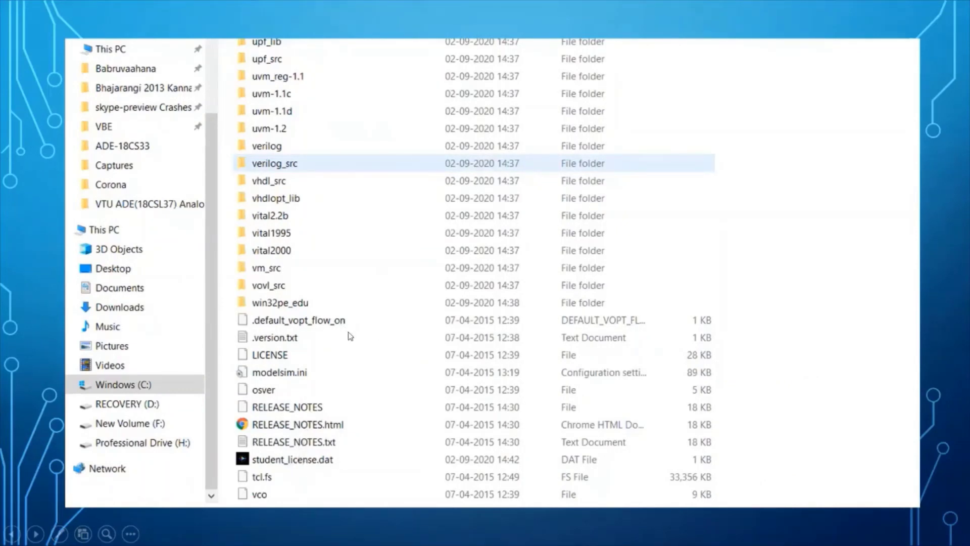
pyautogui.click(364, 341)
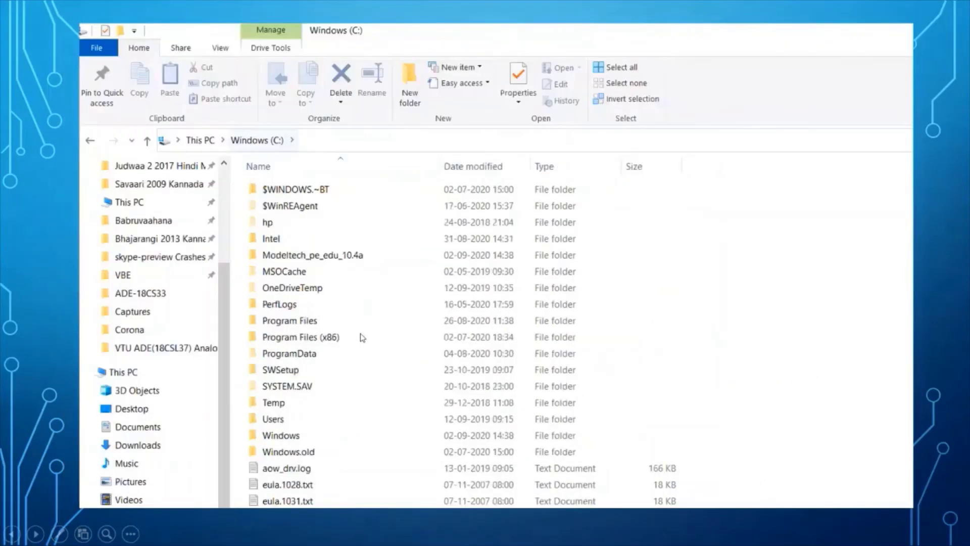
pyautogui.click(284, 266)
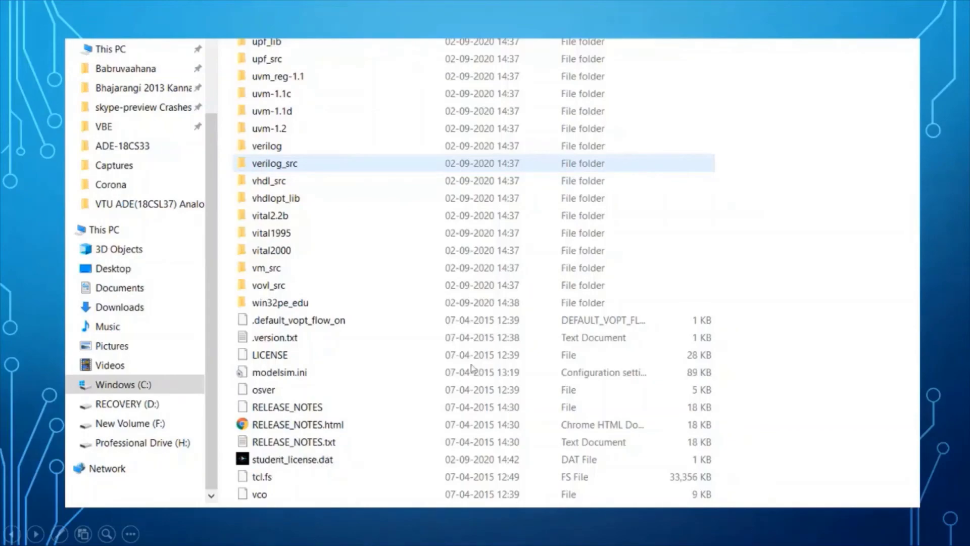
pyautogui.click(625, 226)
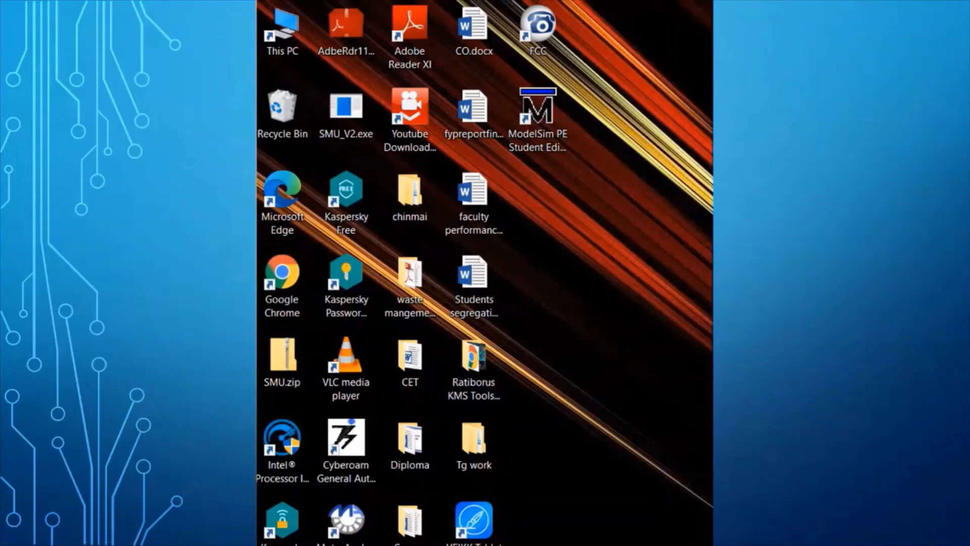
pyautogui.click(640, 491)
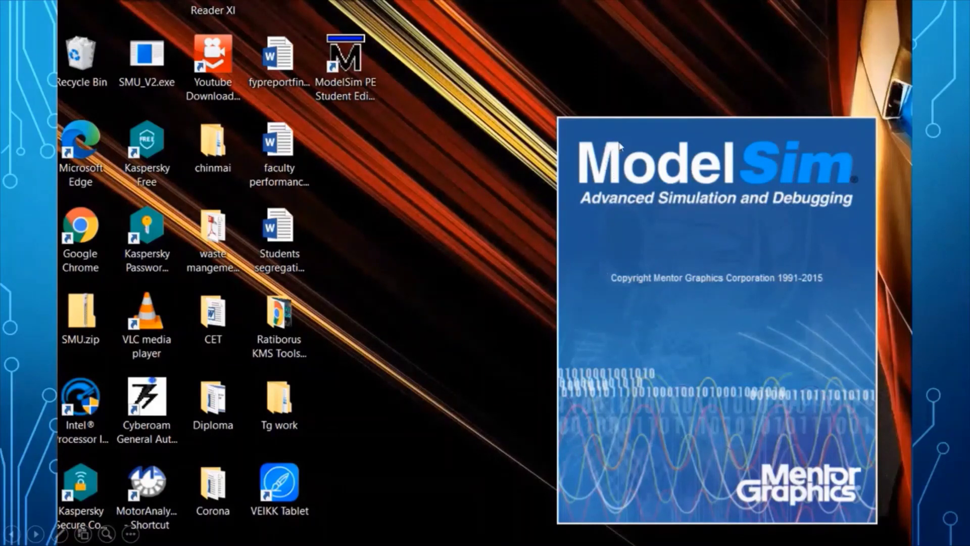
pyautogui.click(664, 172)
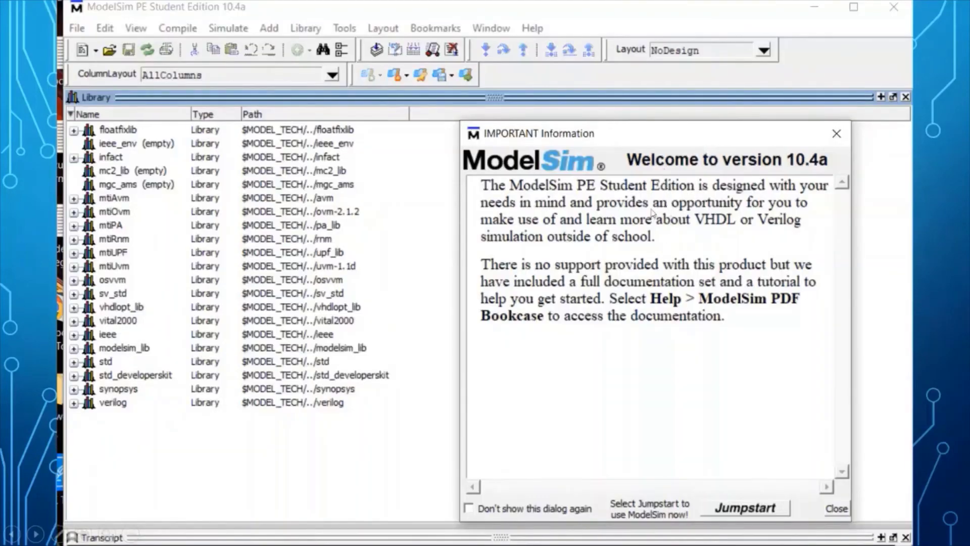